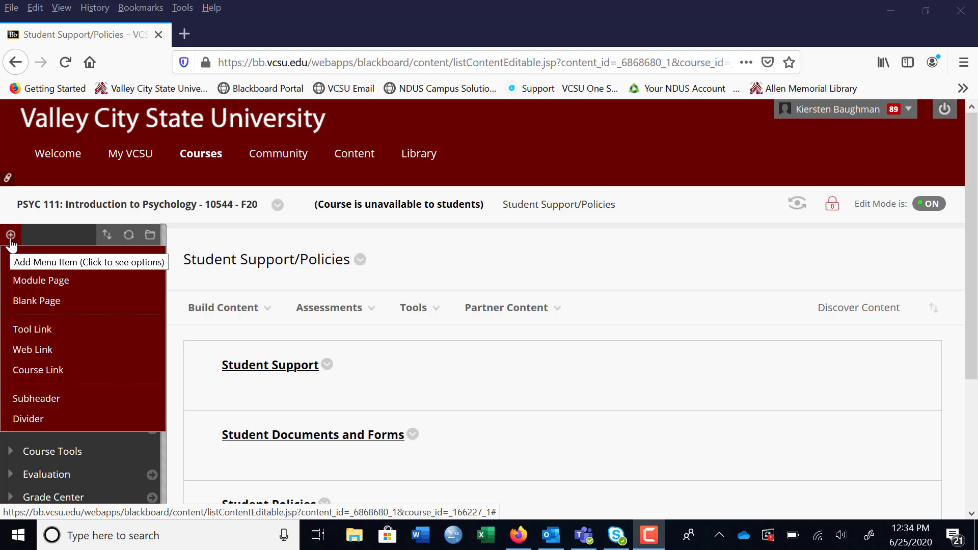
# - Add a tool link named VoiceThread to the course menu, with type VoiceThread - VCSU and available to users
pyautogui.click(33, 331)
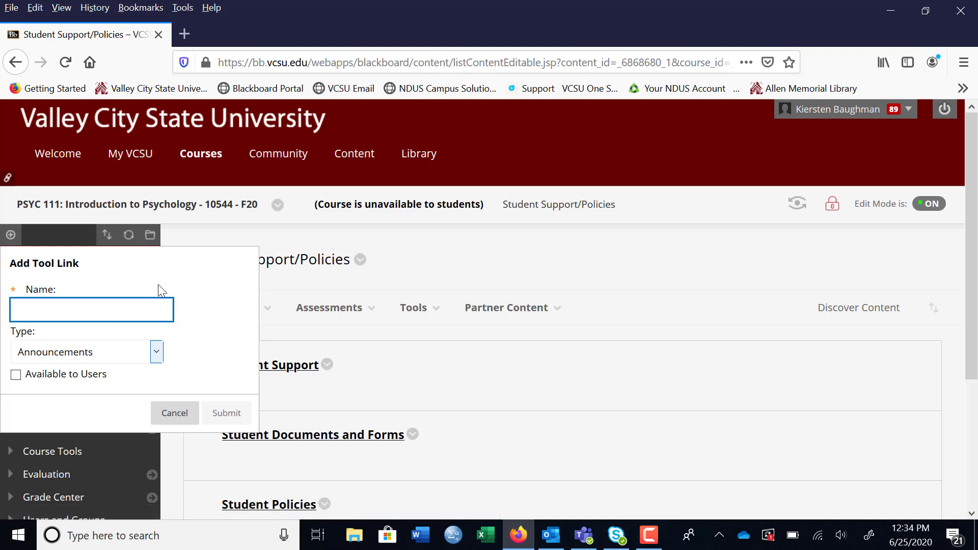
pyautogui.write('Voice')
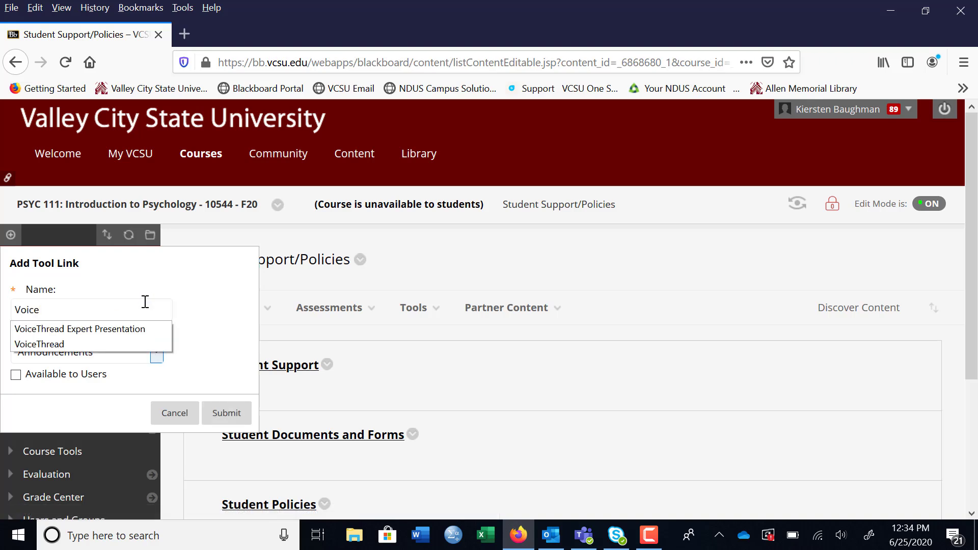
pyautogui.write('Thread')
pyautogui.click(201, 317)
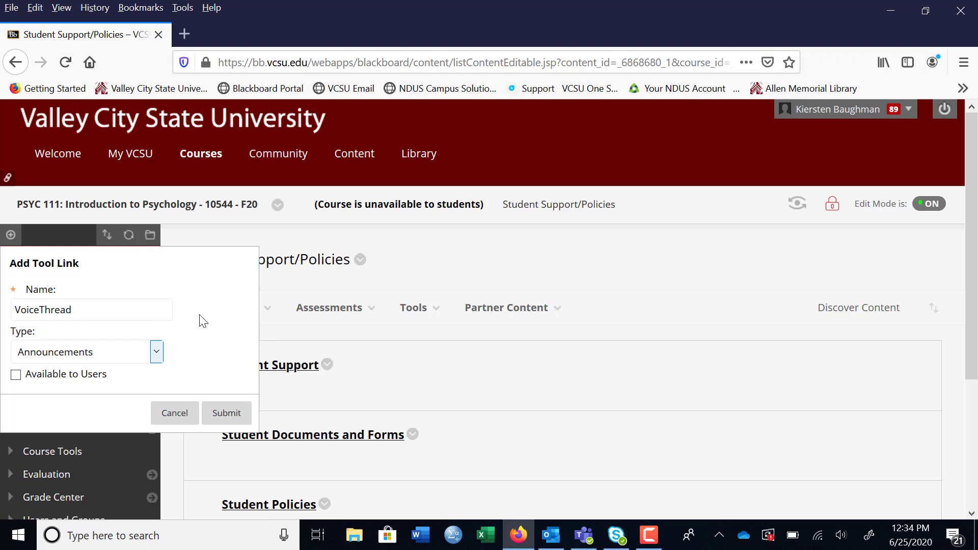
pyautogui.click(157, 351)
pyautogui.click(166, 185)
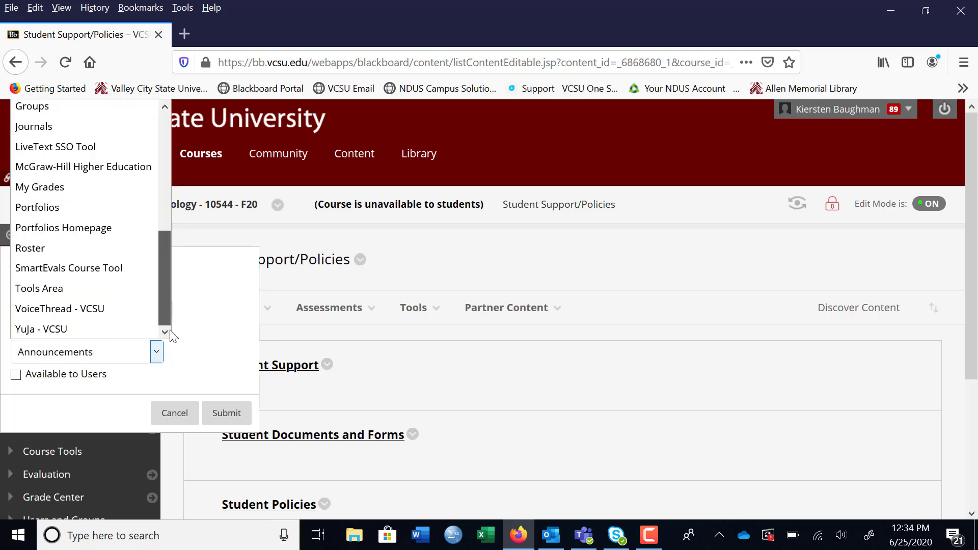
pyautogui.click(94, 310)
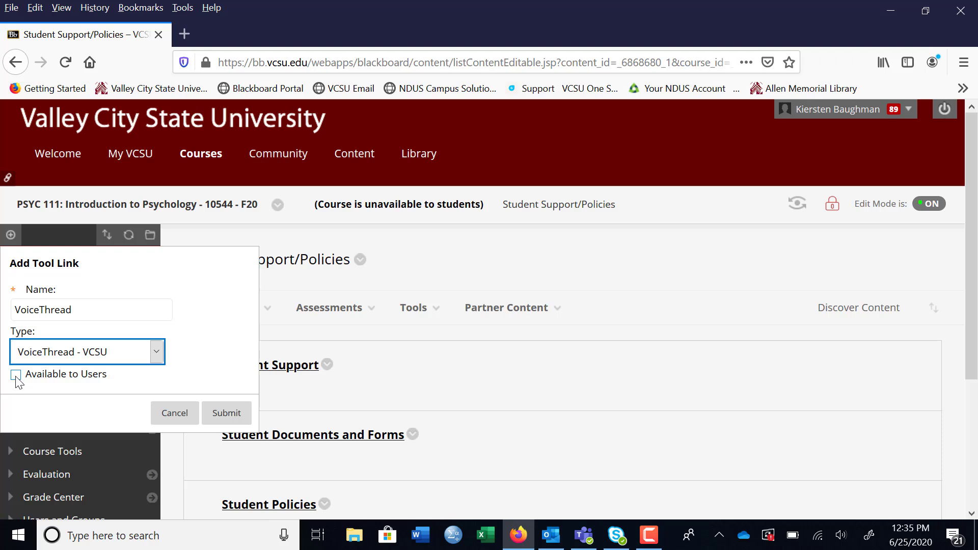
pyautogui.click(16, 376)
pyautogui.click(227, 413)
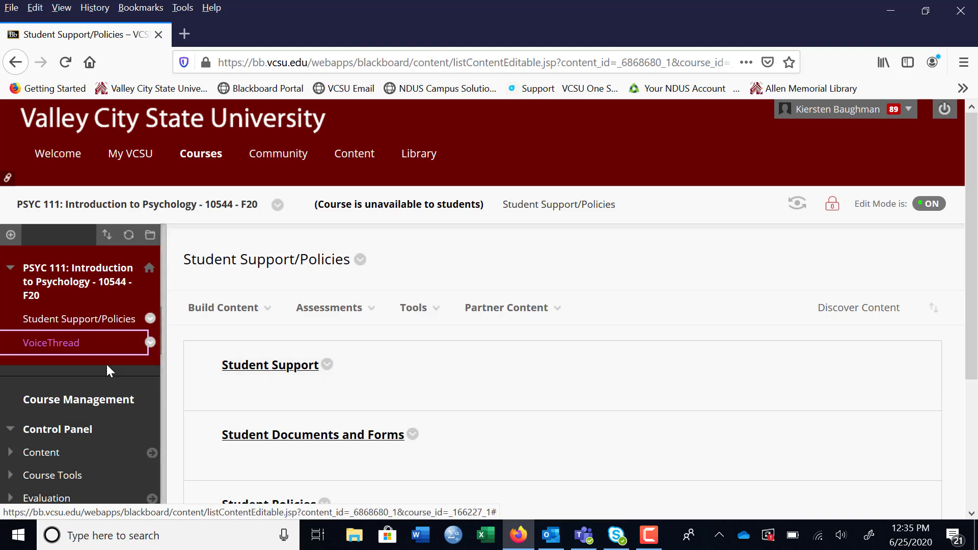
# - Open the new VoiceThread link, set it up as Course View, and return to the PSYC 111 course page
pyautogui.click(59, 347)
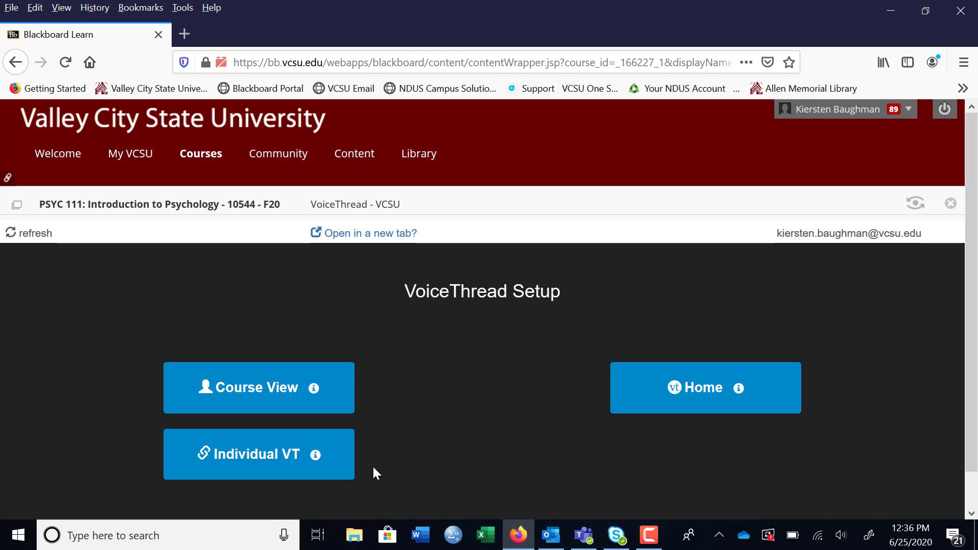
pyautogui.click(267, 399)
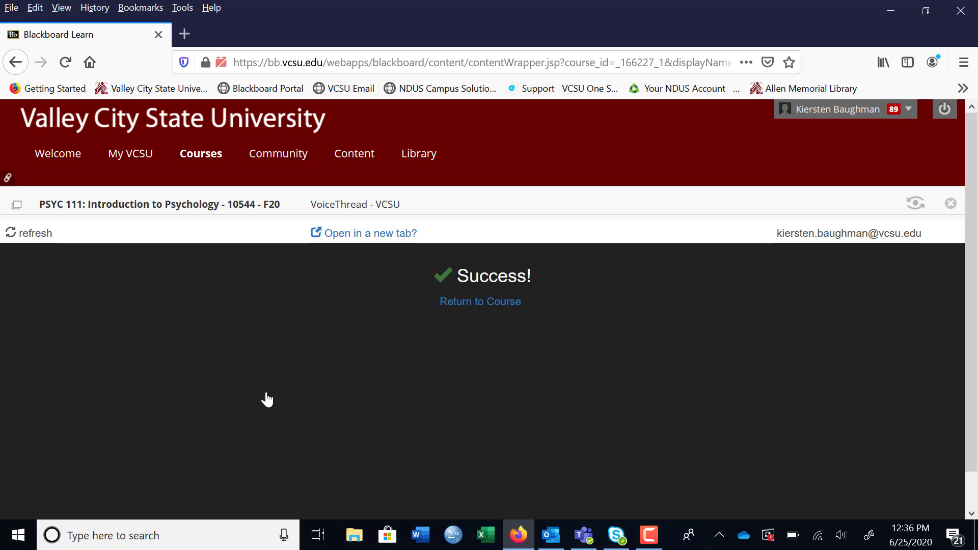
pyautogui.click(488, 302)
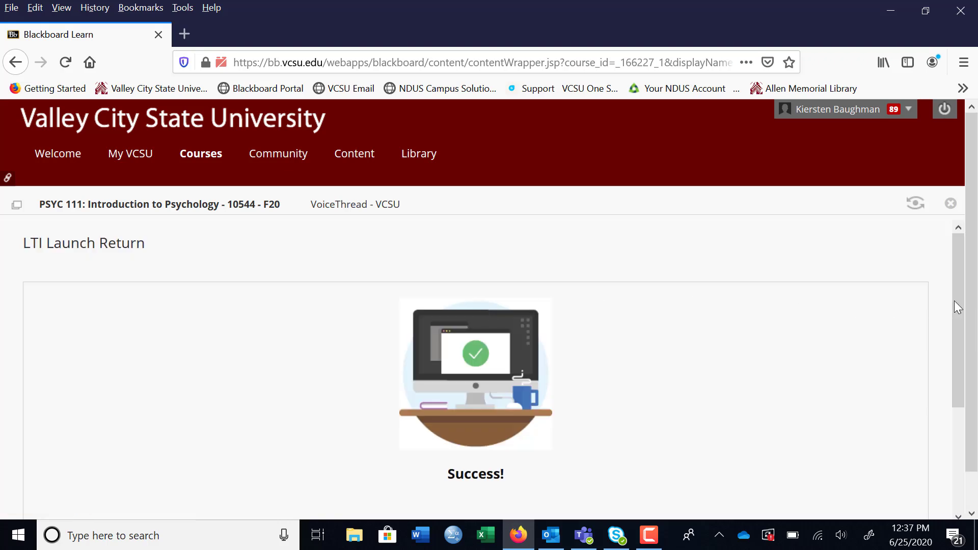
pyautogui.scroll(-5, 955, 306)
pyautogui.moveTo(957, 321); pyautogui.dragTo(958, 231)
pyautogui.click(212, 211)
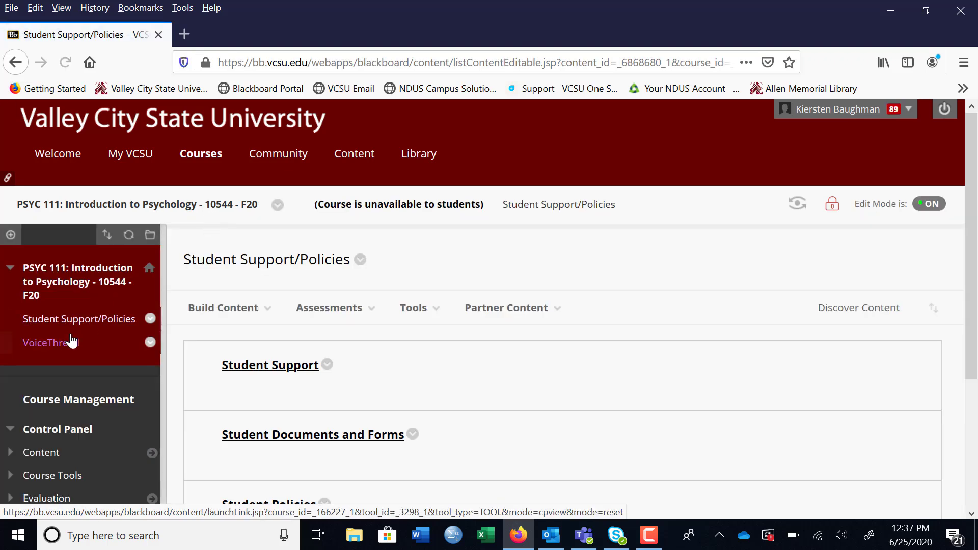
# - Open the course's VoiceThread page and start creating a new VoiceThread of your own
pyautogui.click(44, 348)
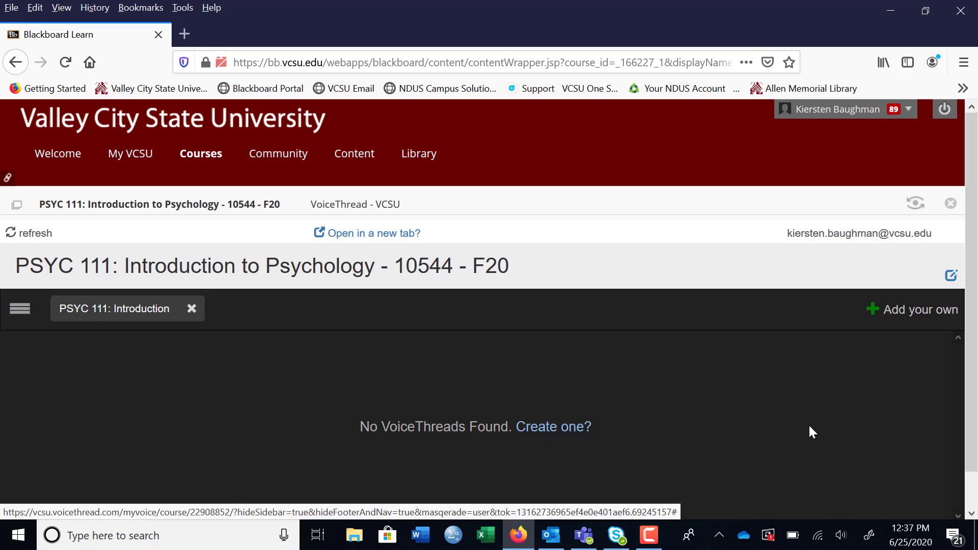
pyautogui.click(916, 317)
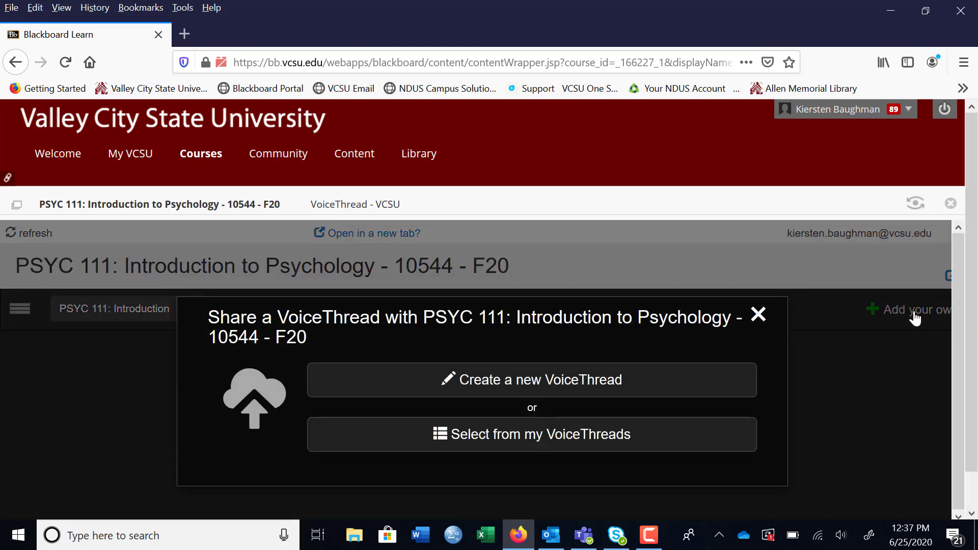
pyautogui.click(540, 387)
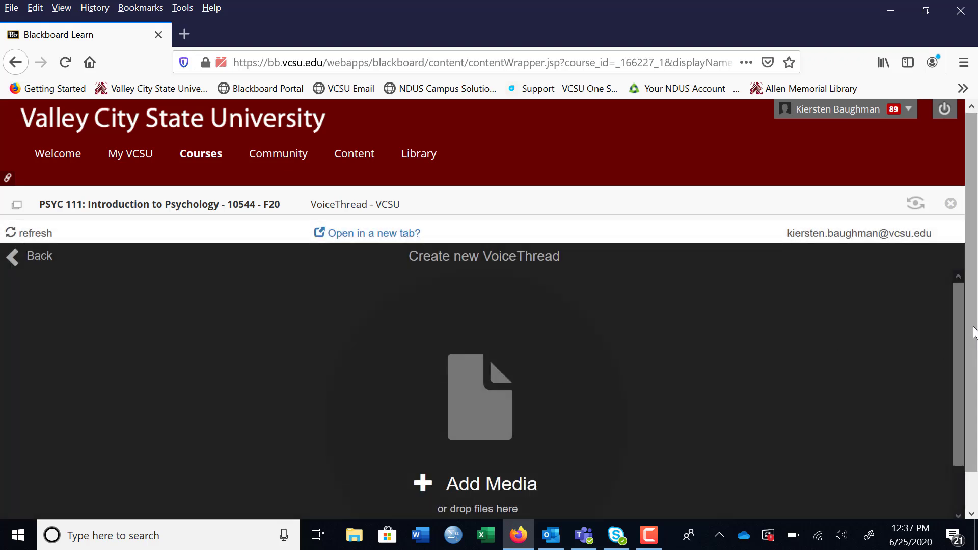
# - Upload the Abnormal Psychology Chapter 15 presentation from the computer as the VoiceThread's media
pyautogui.scroll(-2, 972, 357)
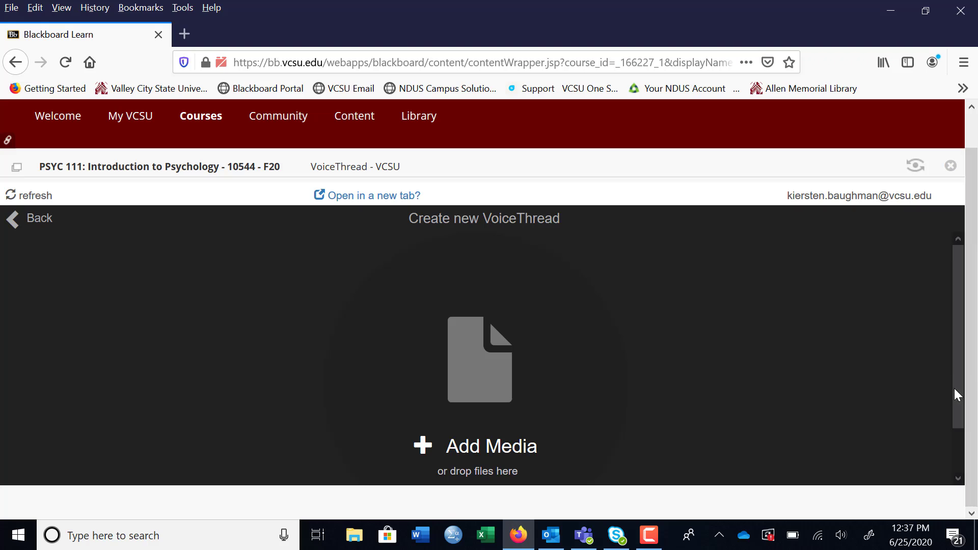
pyautogui.moveTo(955, 388); pyautogui.dragTo(957, 435)
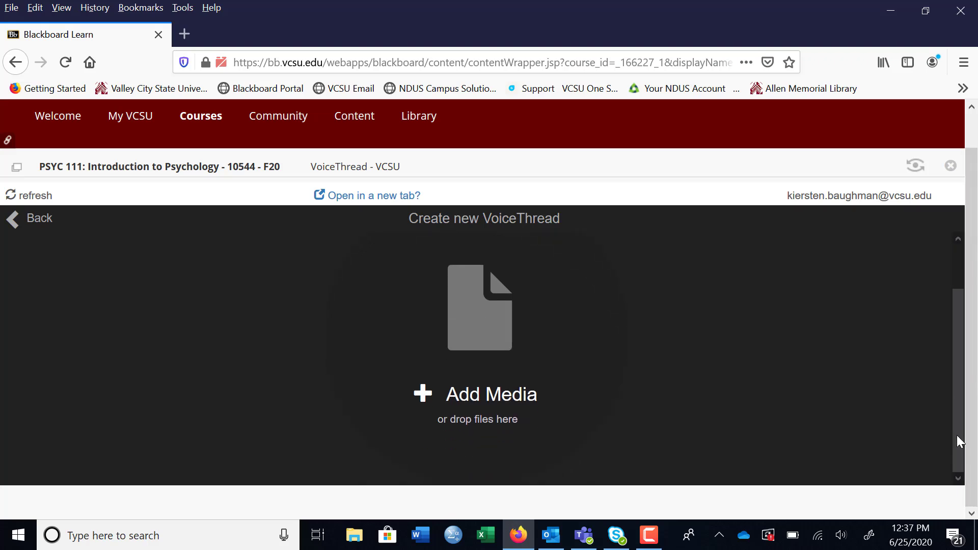
pyautogui.click(481, 407)
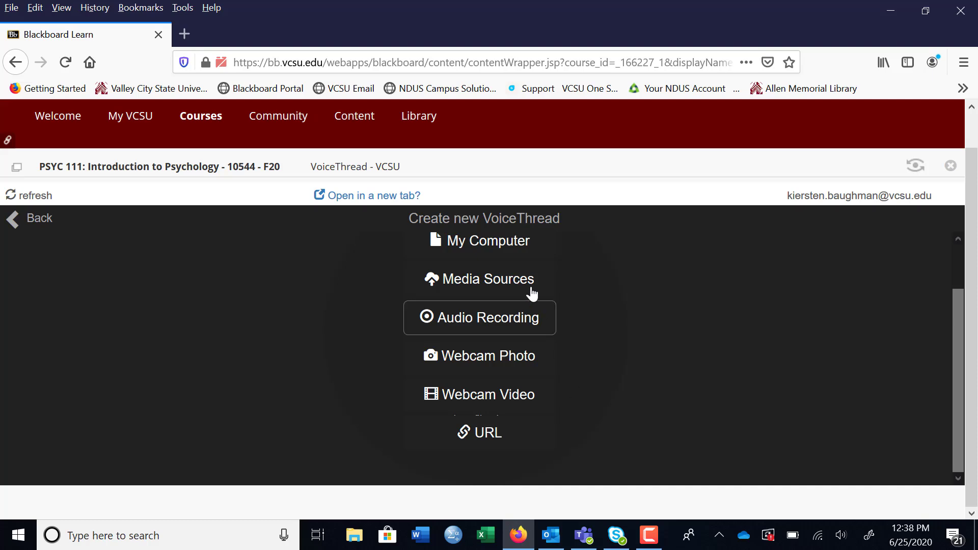
pyautogui.click(501, 240)
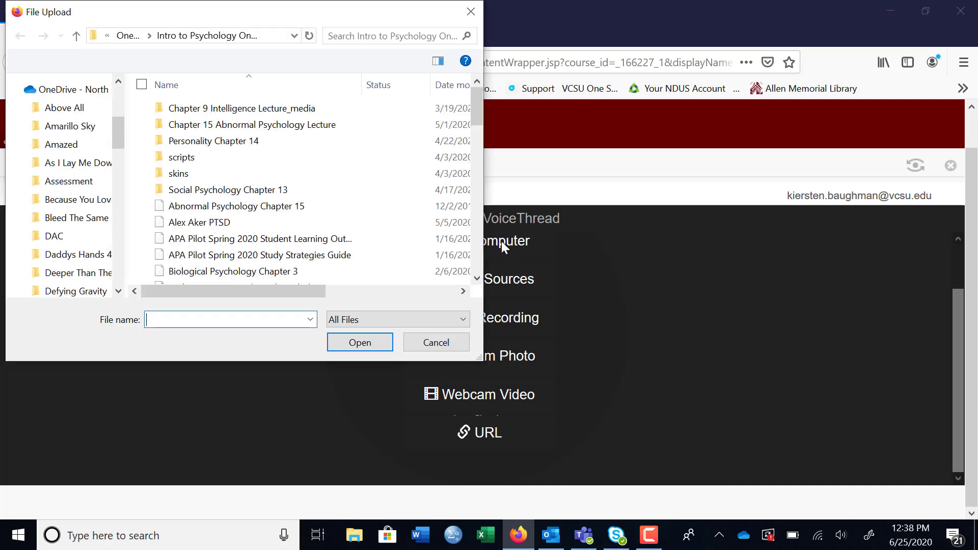
pyautogui.click(279, 209)
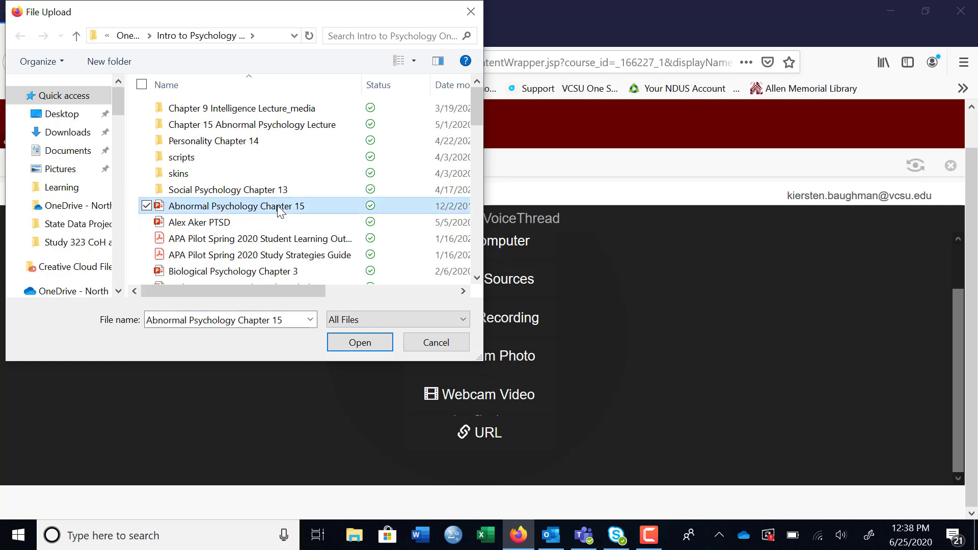
pyautogui.click(348, 344)
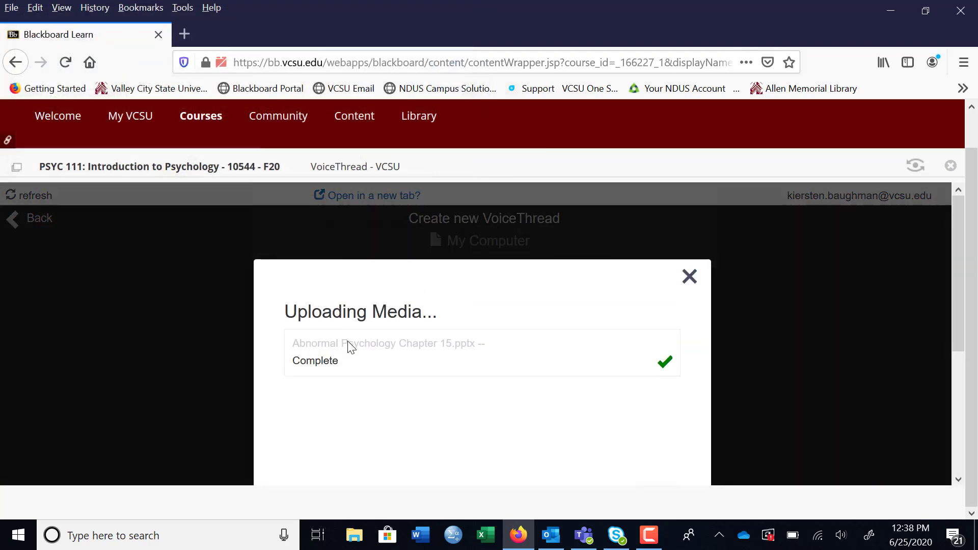
# - Enter "Test VoiceThread" as the thread's title, leaving the description and tags empty
pyautogui.click(337, 405)
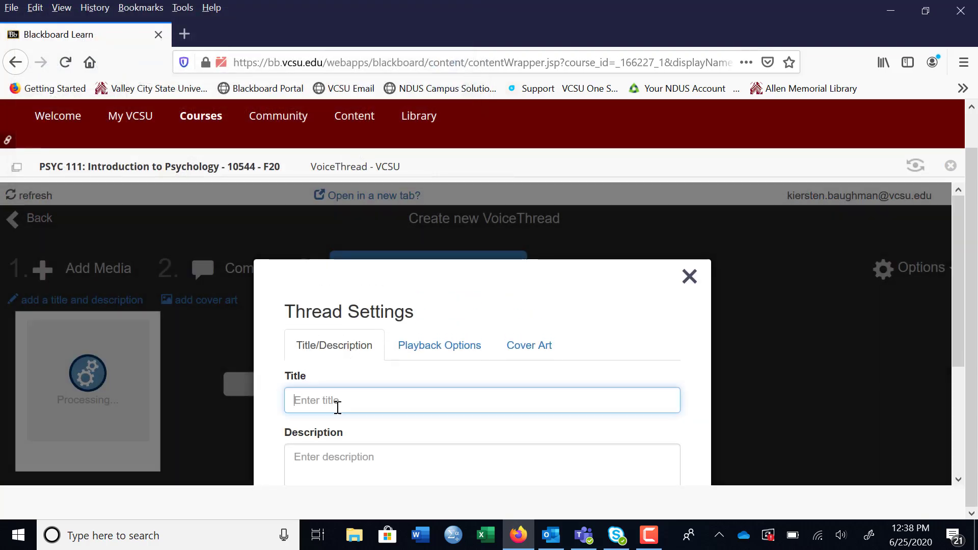
pyautogui.write('Test')
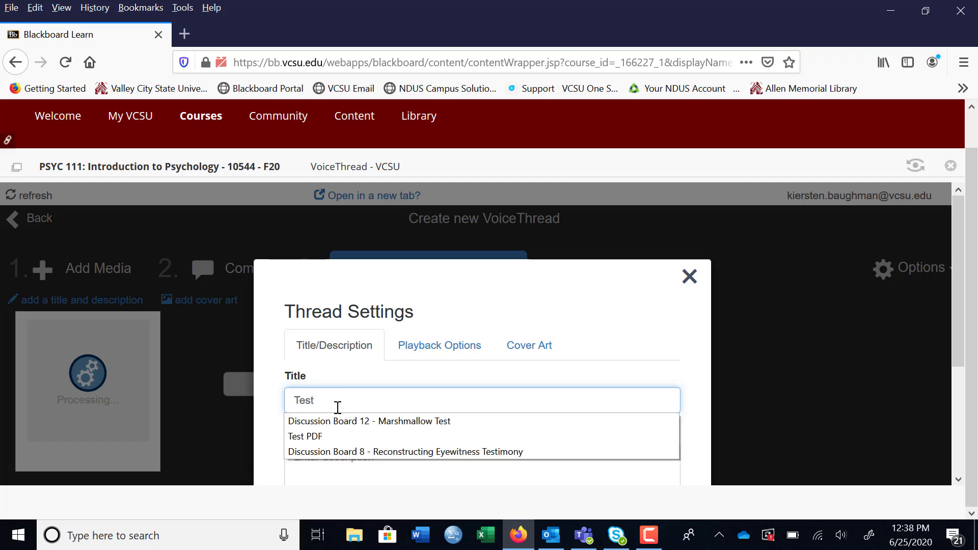
pyautogui.write(' VoiceThread')
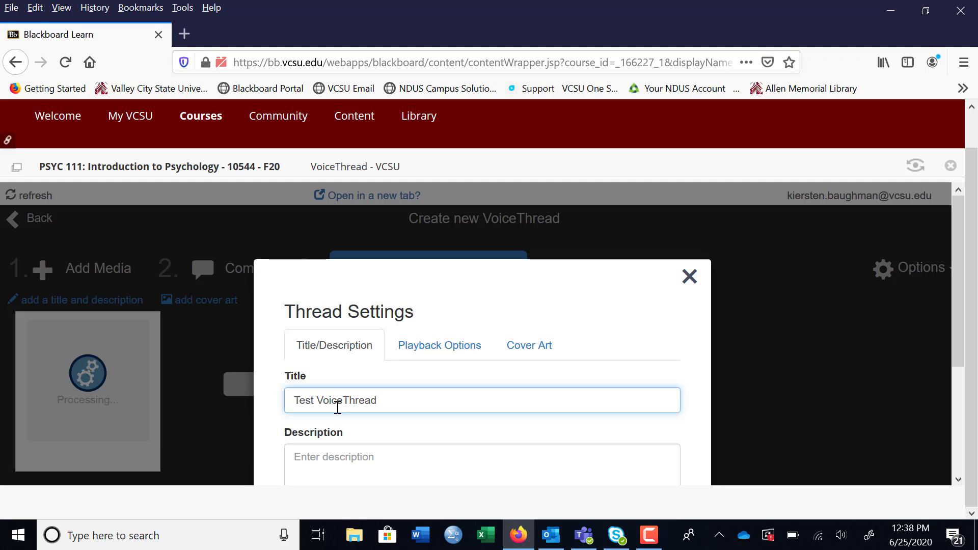
pyautogui.scroll(-1, 961, 339)
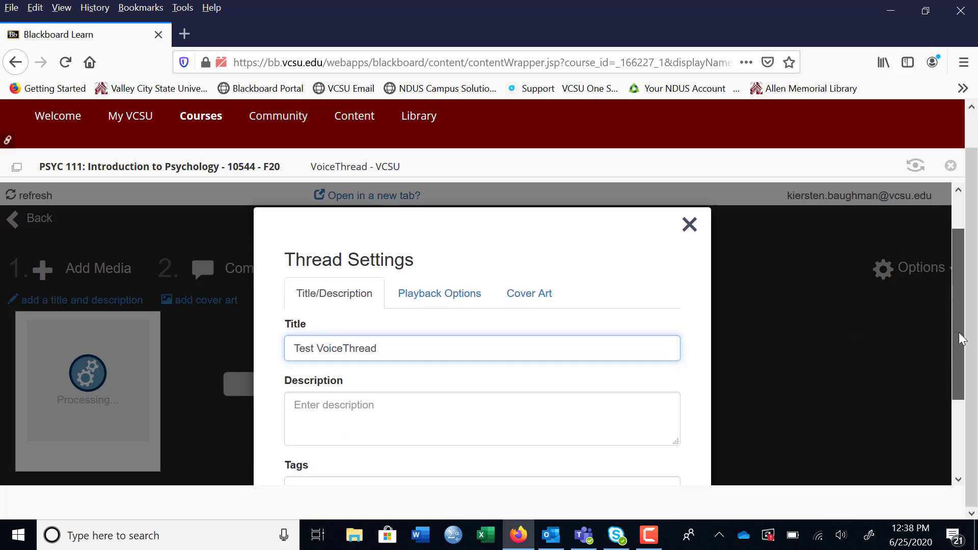
pyautogui.scroll(-2, 960, 338)
pyautogui.scroll(1, 966, 370)
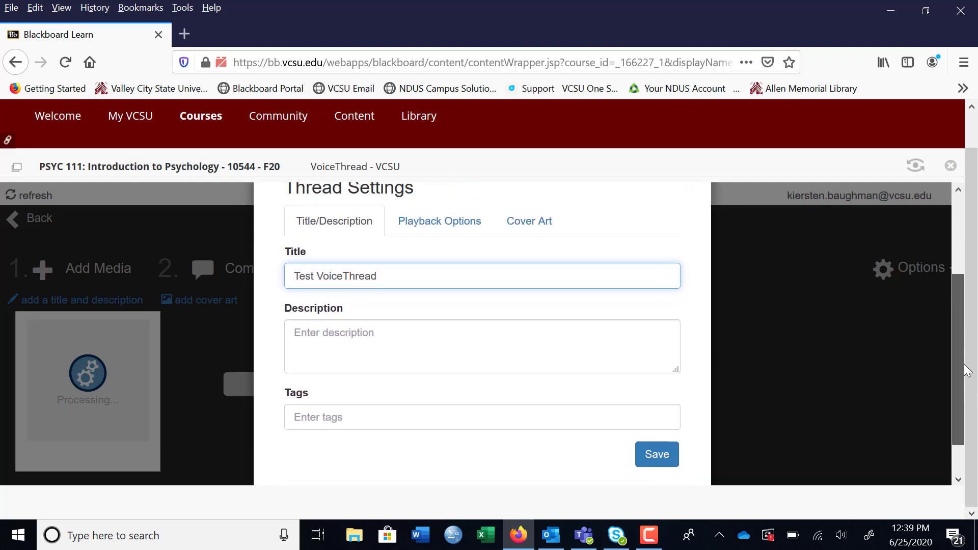
# - In the thread's playback options, disallow telephone as a comment method and save the settings
pyautogui.scroll(2, 956, 306)
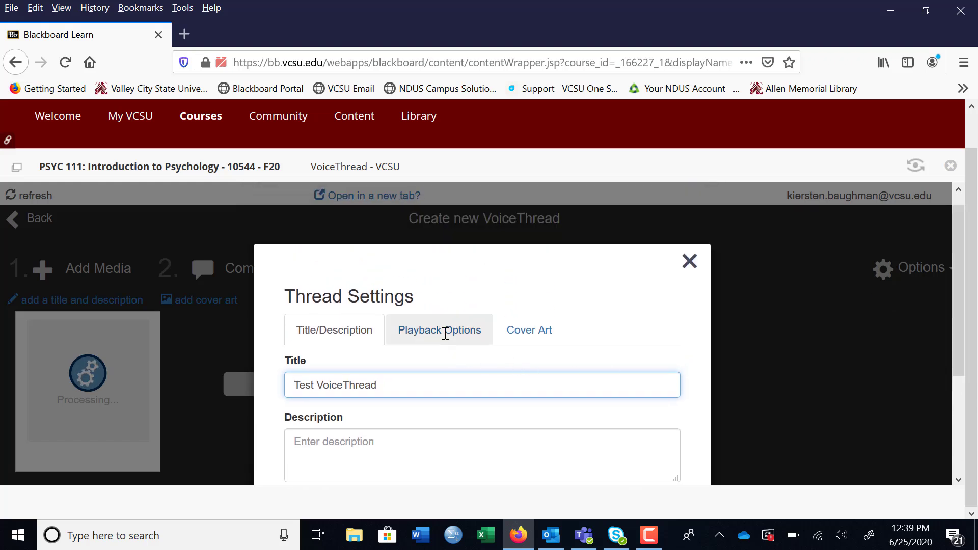
pyautogui.click(446, 332)
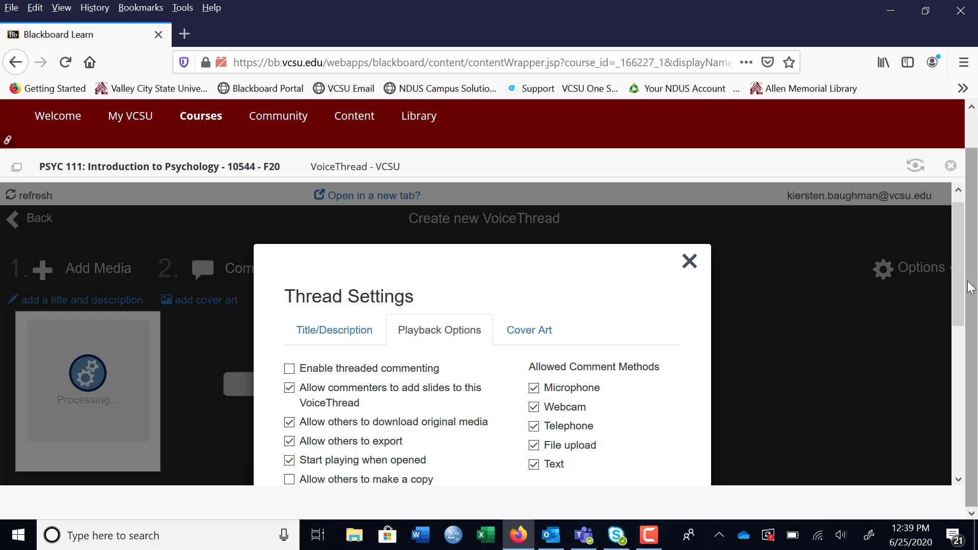
pyautogui.moveTo(959, 297); pyautogui.dragTo(960, 317)
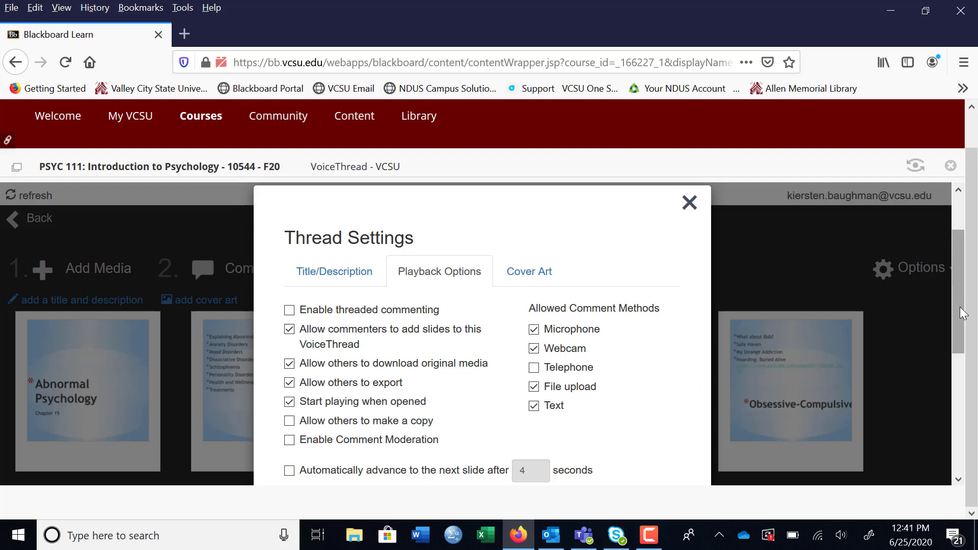
pyautogui.moveTo(962, 313); pyautogui.dragTo(973, 419)
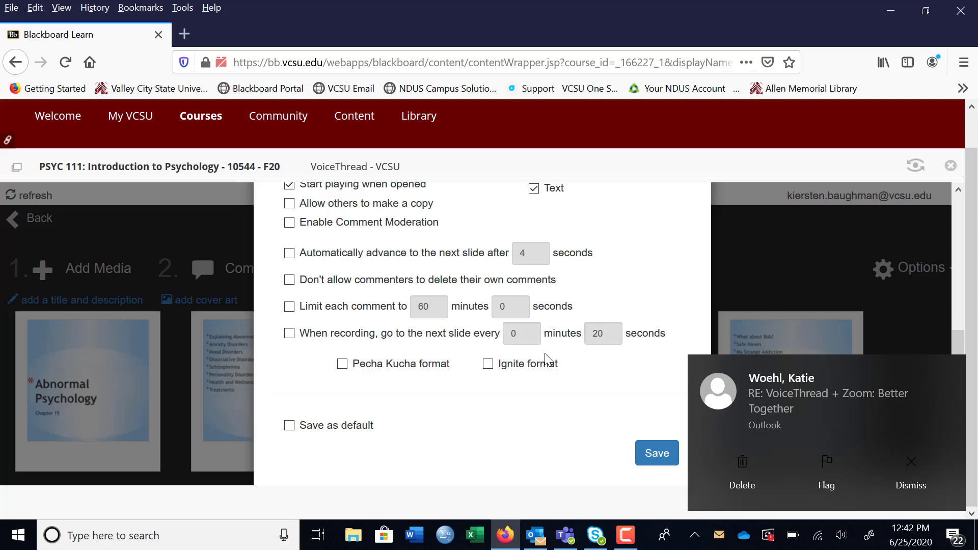
pyautogui.click(646, 462)
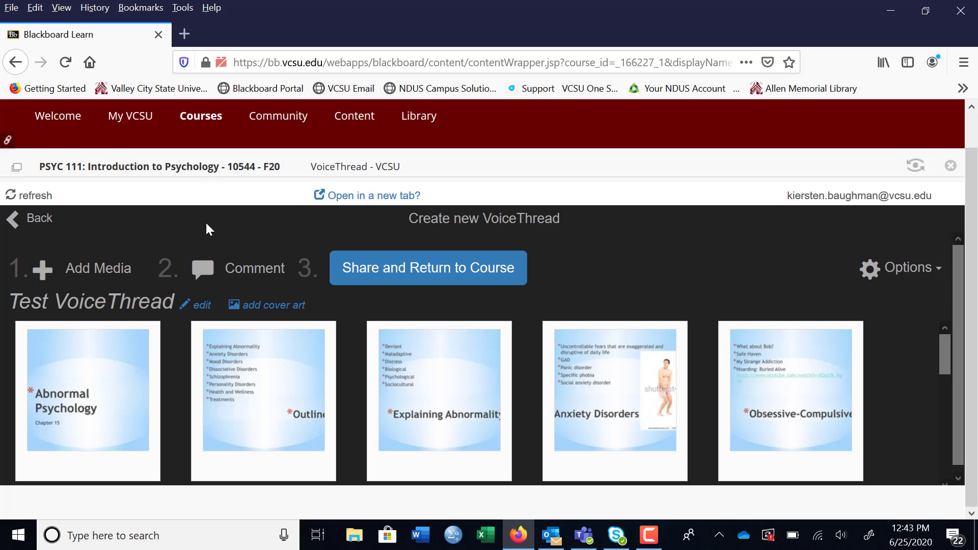
# - Preview the comment methods on the first slide, advance to the Outline slide, and close the commenting view
pyautogui.click(235, 277)
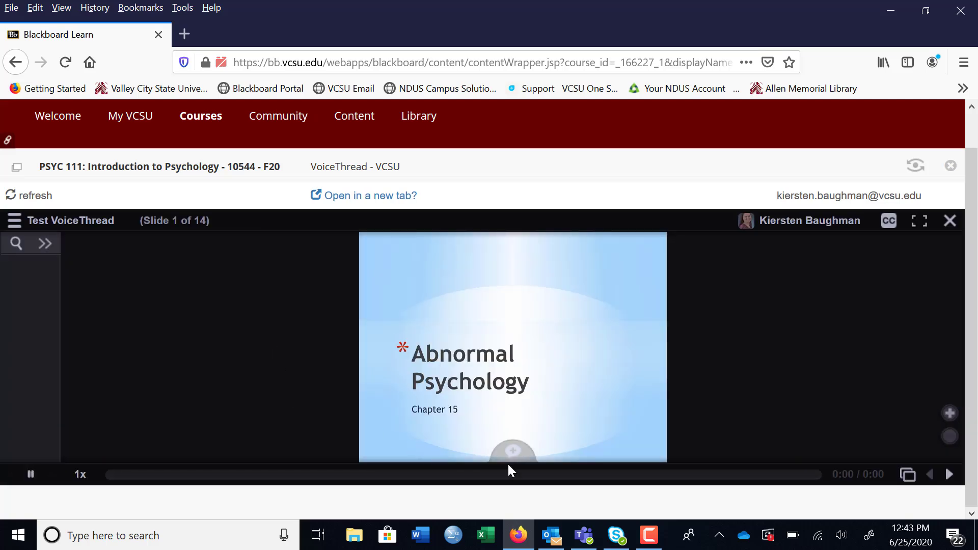
pyautogui.click(513, 452)
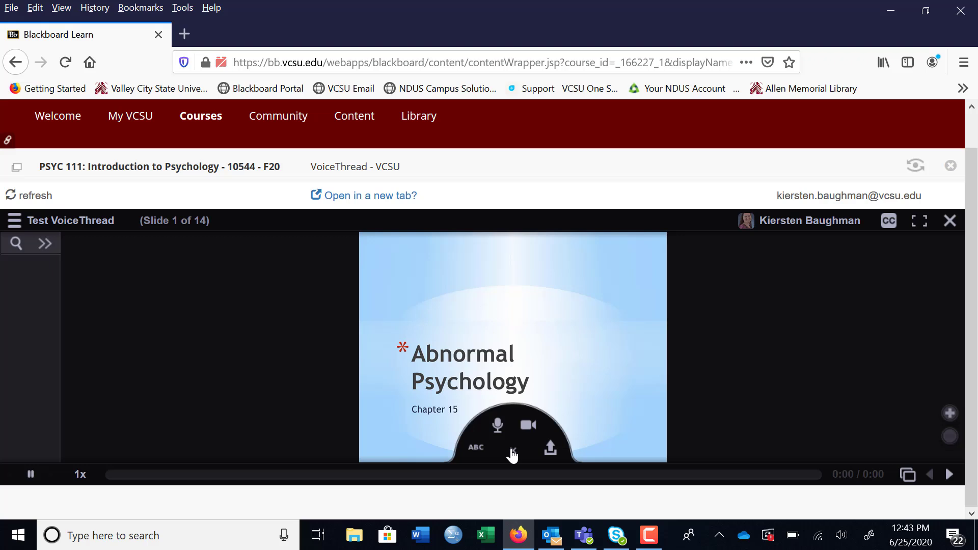
pyautogui.click(513, 453)
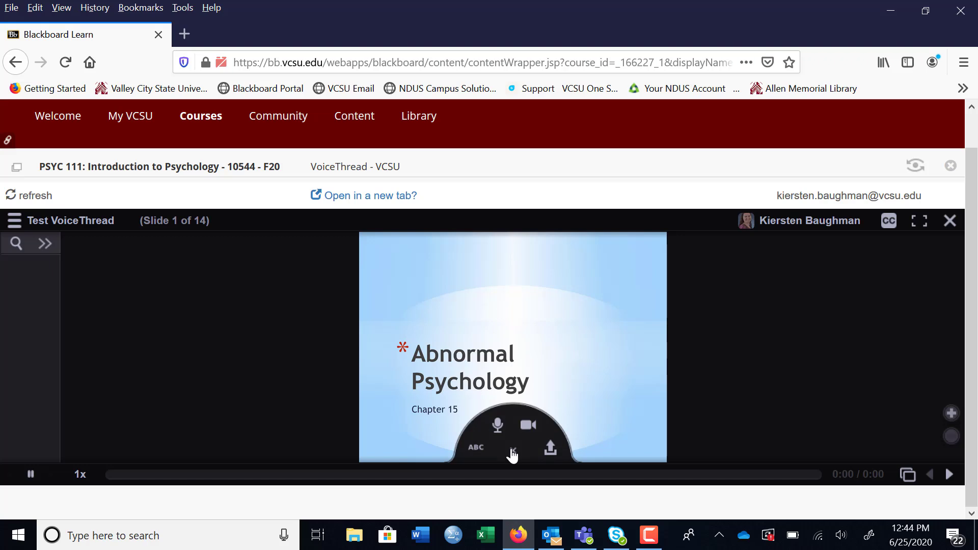
pyautogui.click(513, 454)
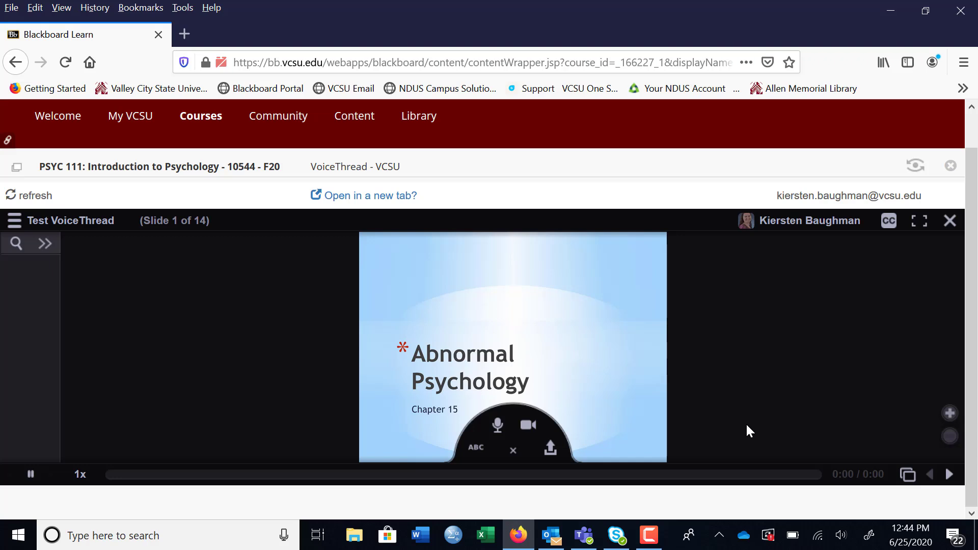
pyautogui.click(950, 475)
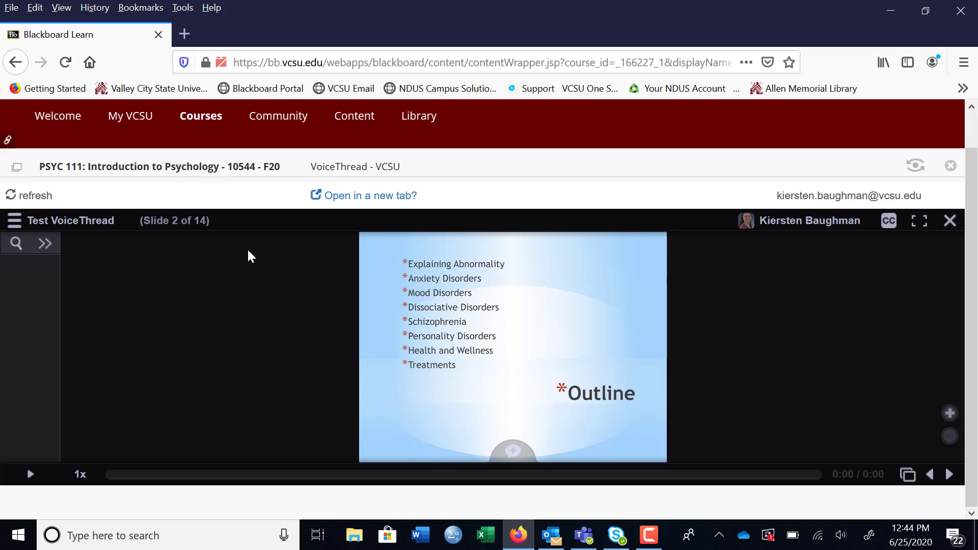
pyautogui.click(951, 222)
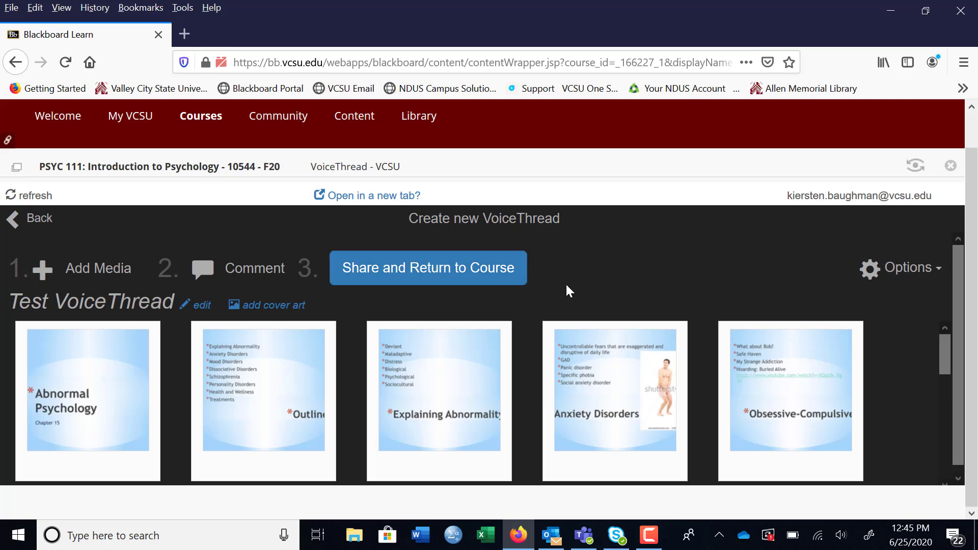
# - Share the Test VoiceThread with the PSYC 111: Introduction to Psychology - 10544 - F20 course, allowing viewing and commenting, and return to the course
pyautogui.click(495, 279)
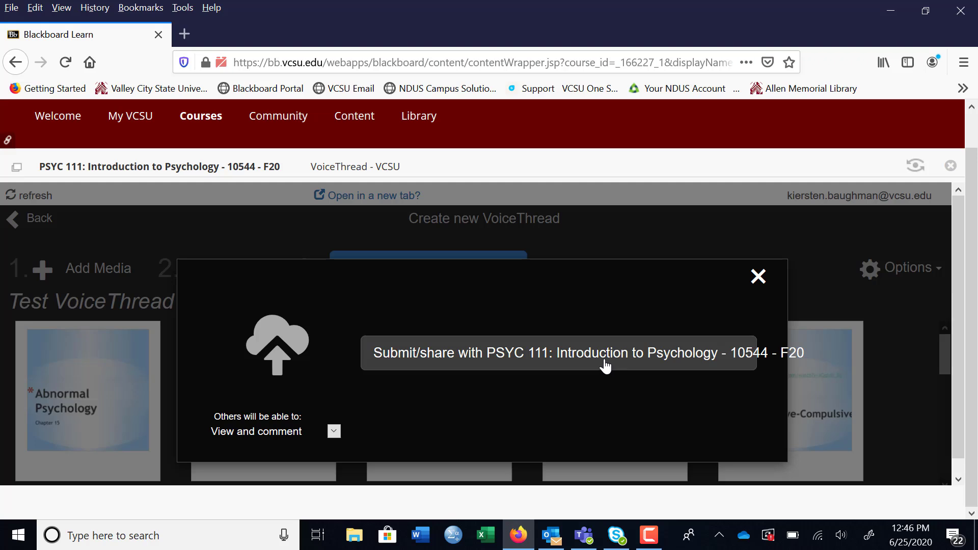
pyautogui.click(760, 283)
pyautogui.click(492, 282)
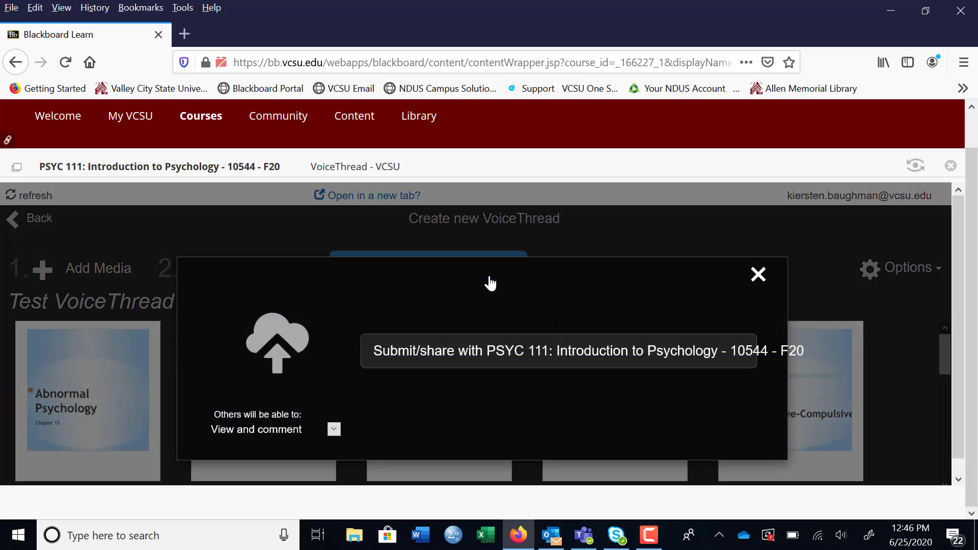
pyautogui.click(584, 370)
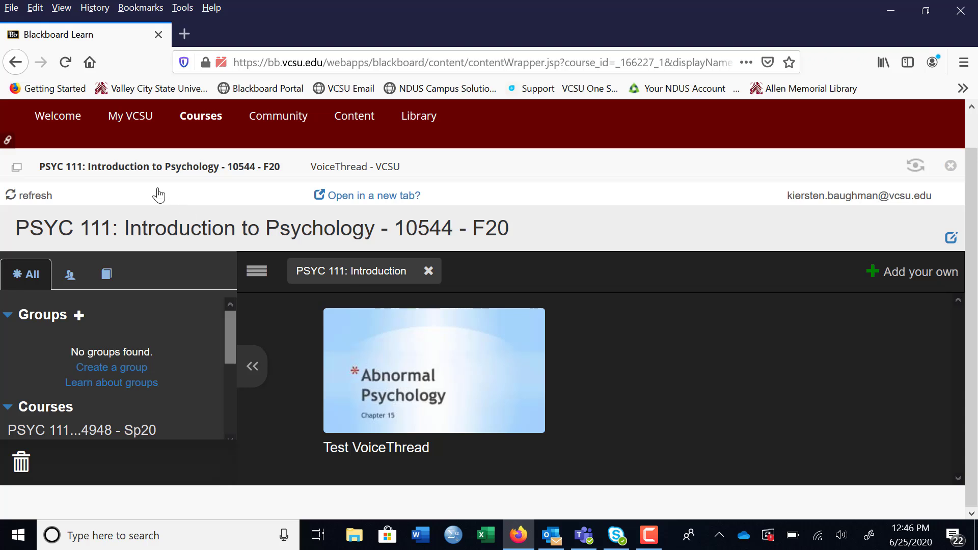
pyautogui.click(139, 168)
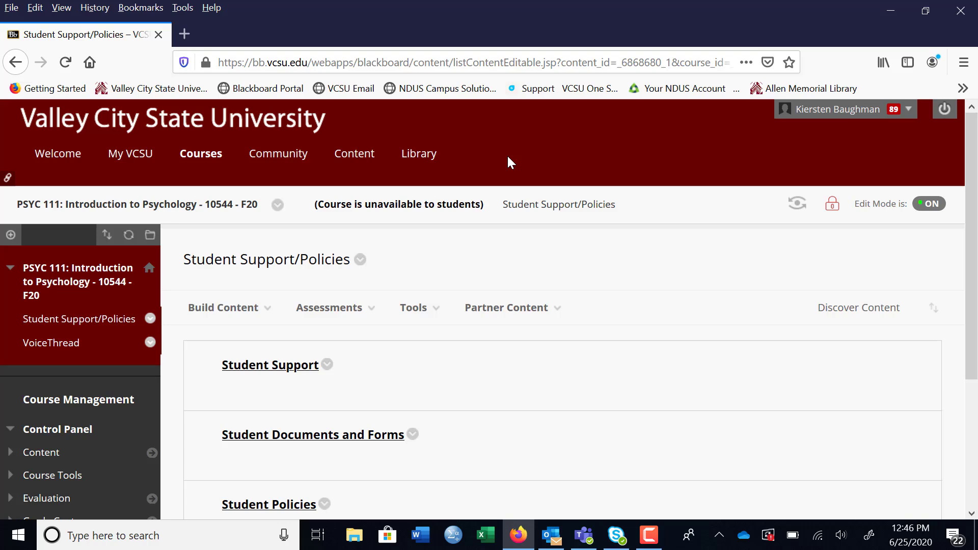
pyautogui.click(188, 39)
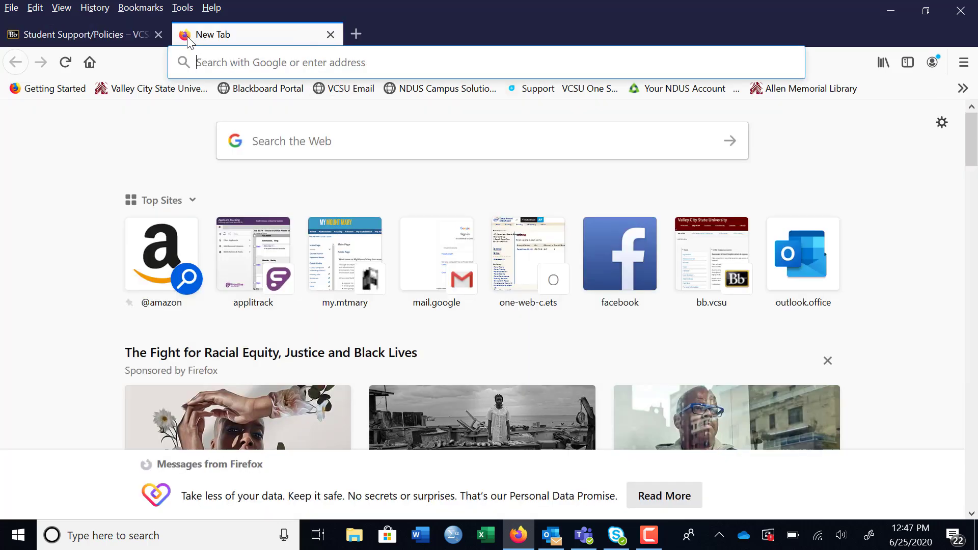
pyautogui.write('www.voic')
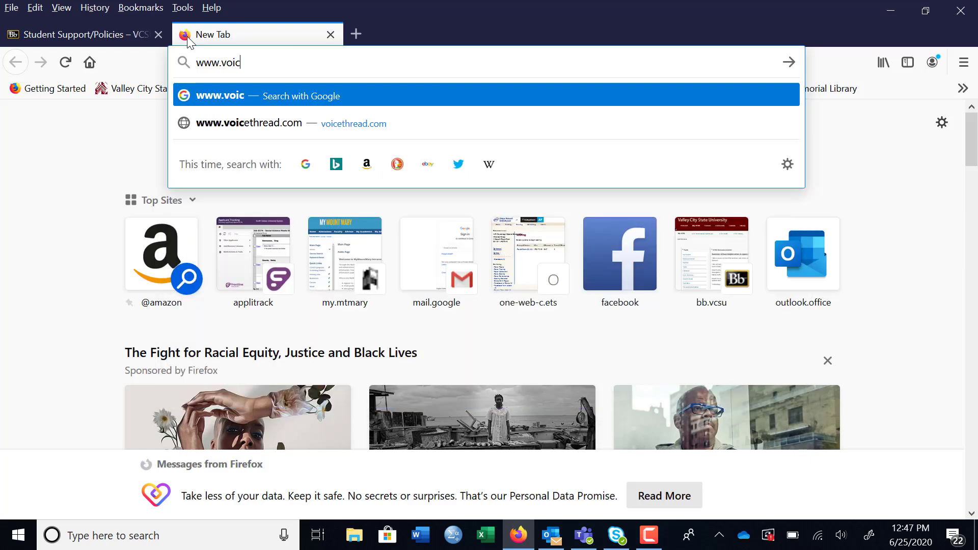
pyautogui.write('e')
pyautogui.press('Down')
pyautogui.press('Return')
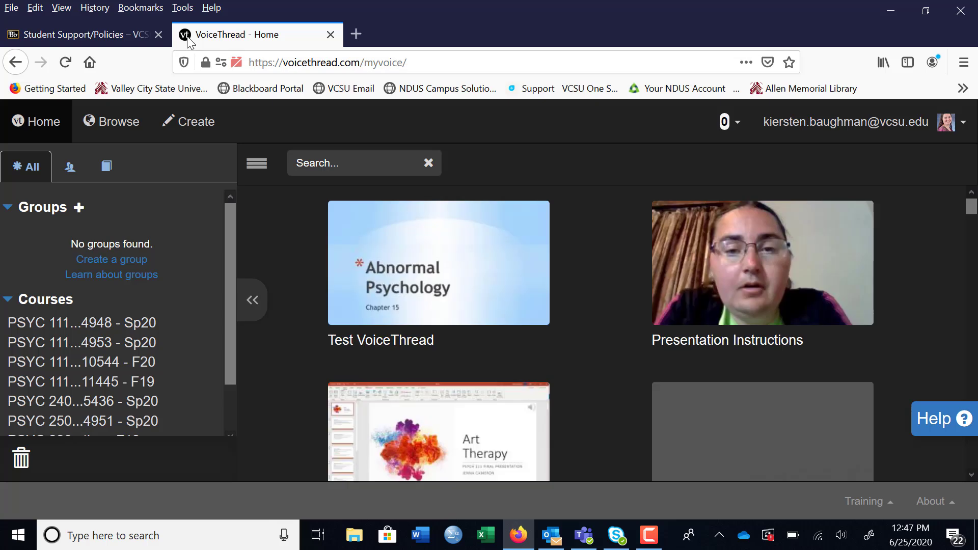
# - Play the Presentation Instructions thread with English captions turned on, pausing to review the caption options before closing it
pyautogui.moveTo(712, 273)
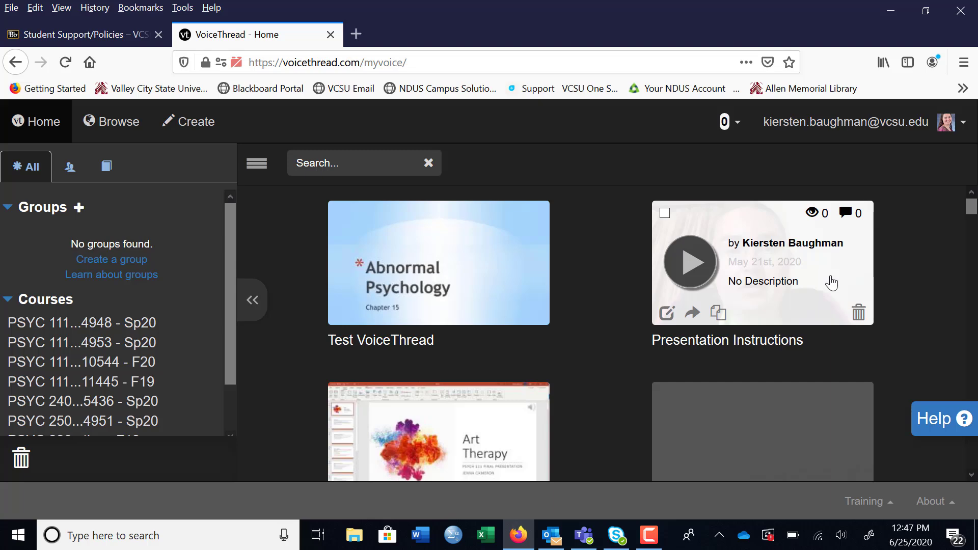
pyautogui.click(832, 283)
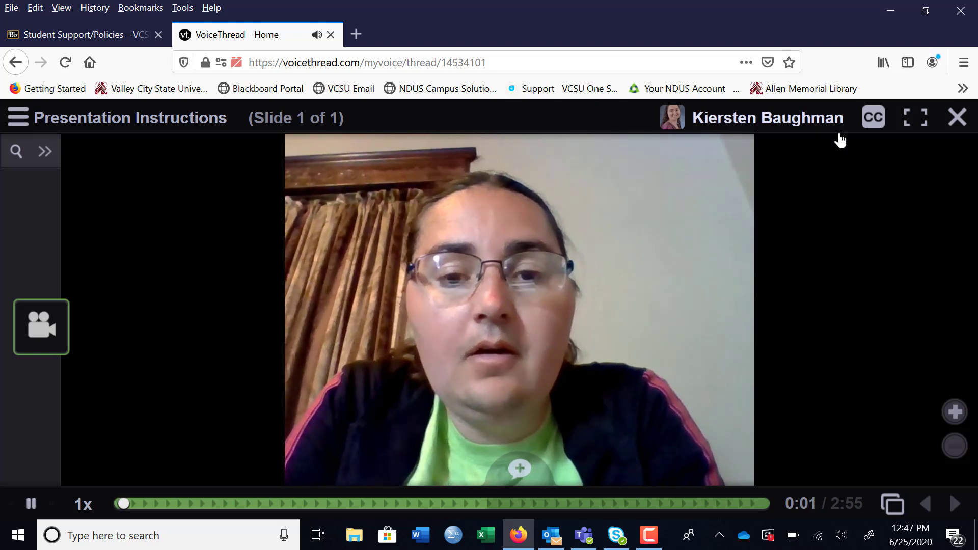
pyautogui.click(874, 120)
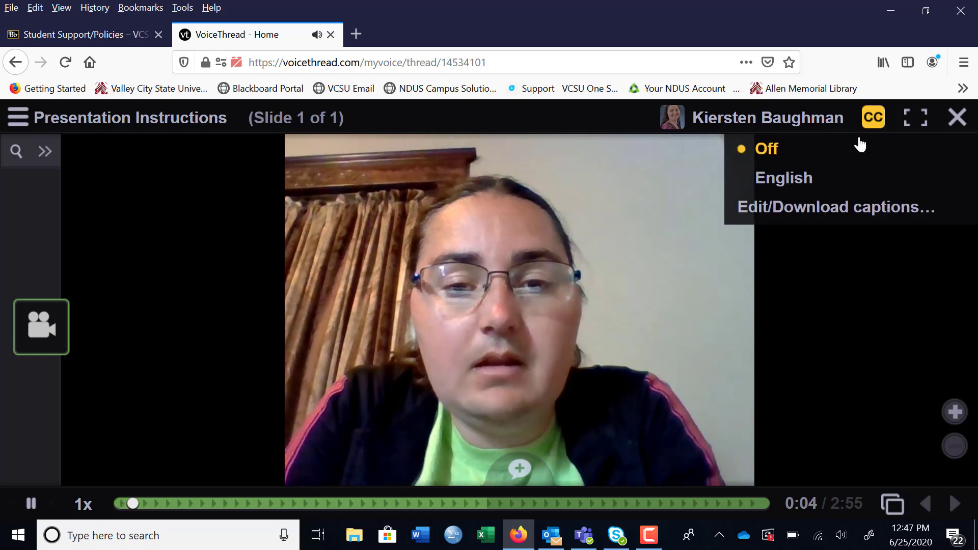
pyautogui.click(803, 181)
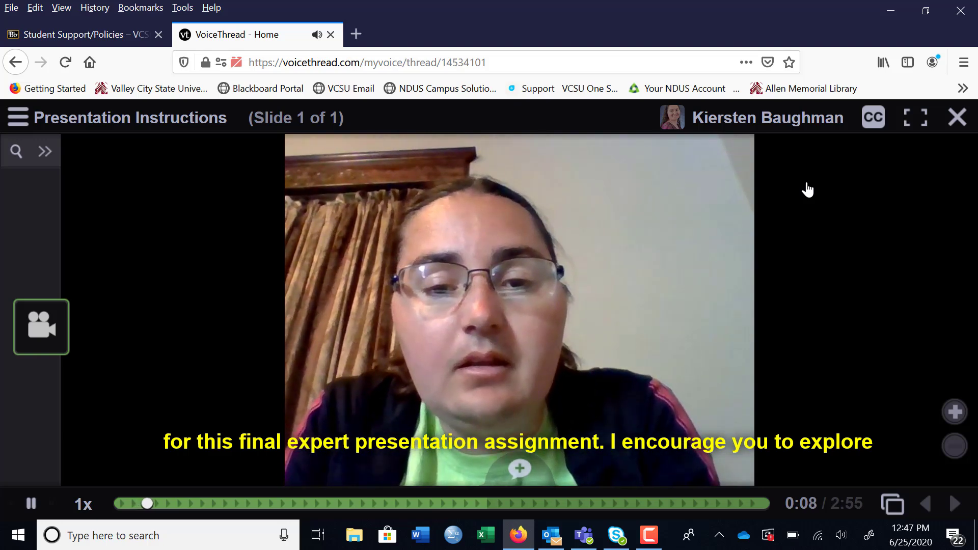
pyautogui.click(32, 504)
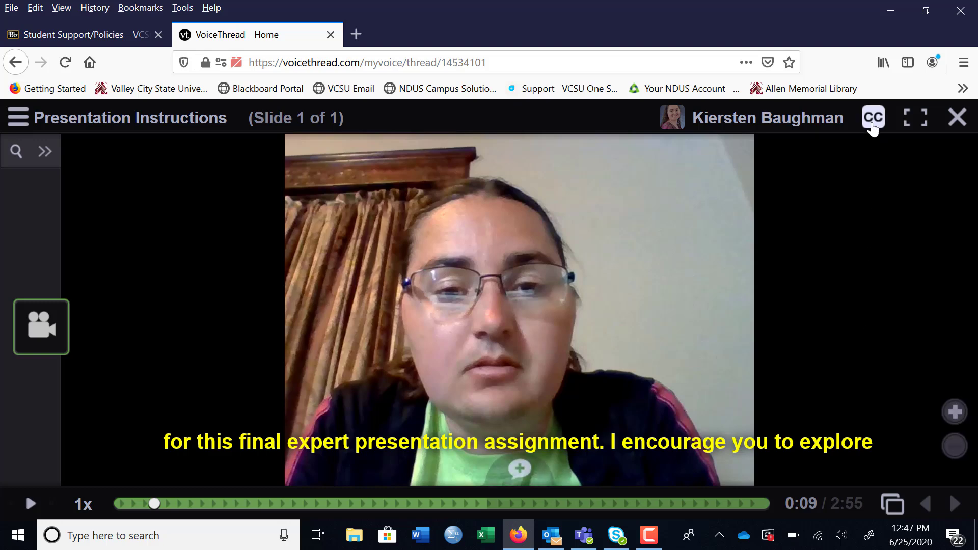
pyautogui.click(873, 126)
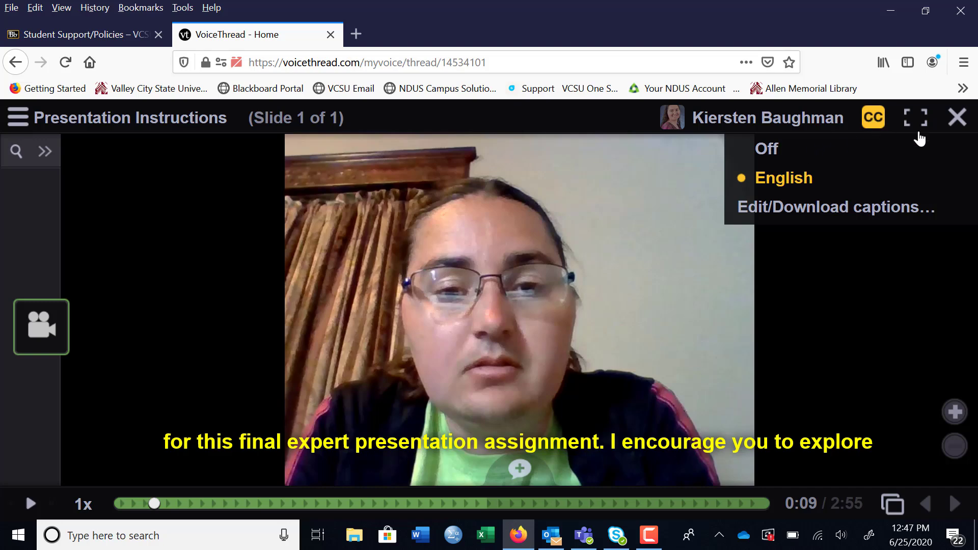
pyautogui.click(958, 118)
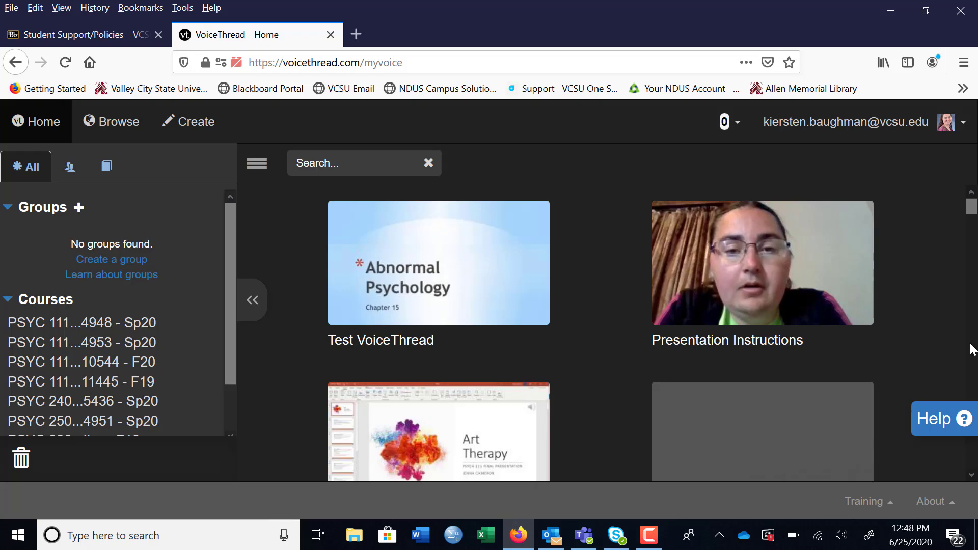
# - Browse the student psychology presentations listed on the VoiceThread home page
pyautogui.scroll(-10, 973, 474)
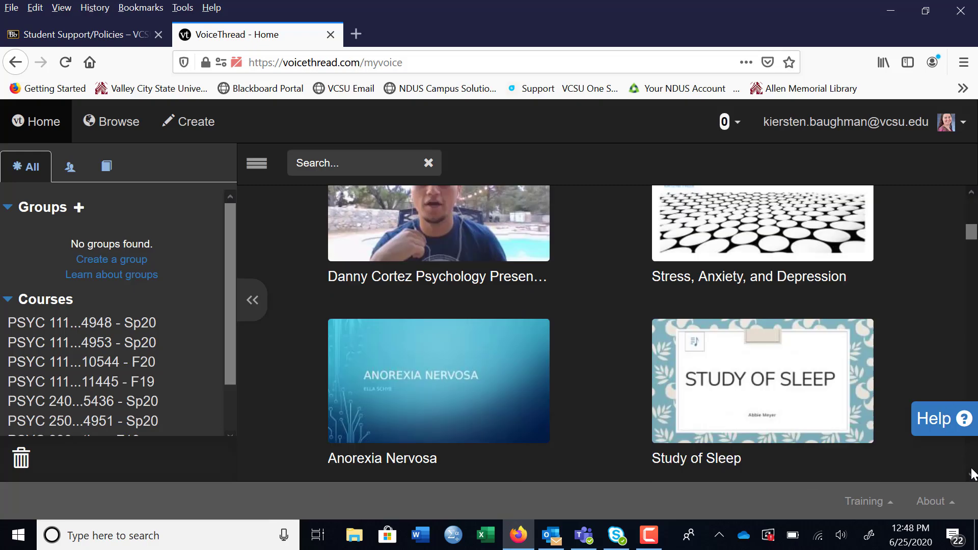
pyautogui.scroll(-20, 973, 474)
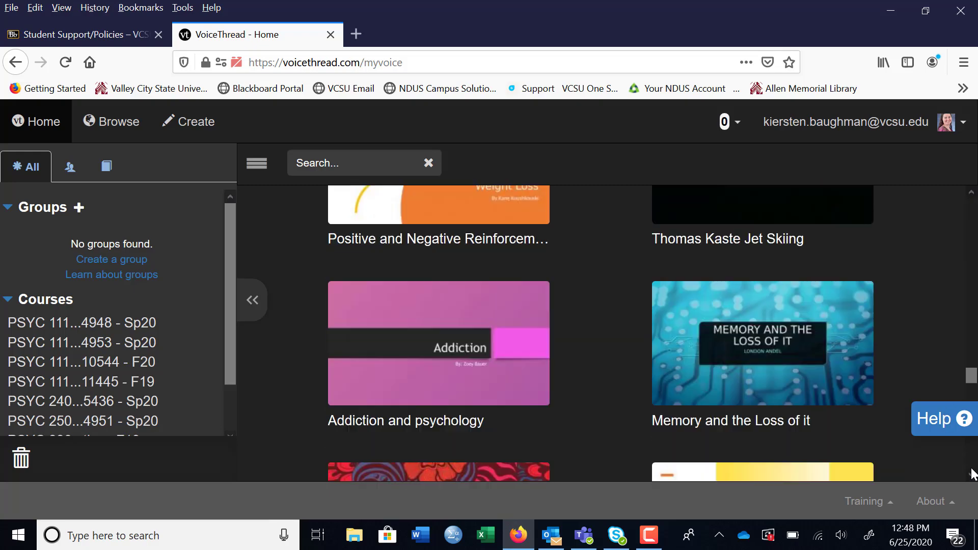
pyautogui.scroll(-10, 973, 473)
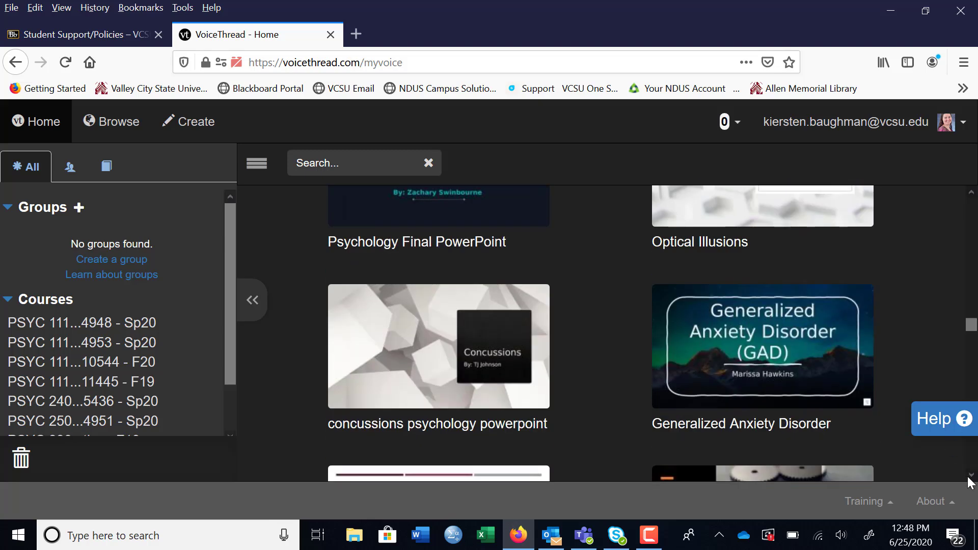
pyautogui.scroll(-5, 974, 477)
pyautogui.scroll(-10, 974, 479)
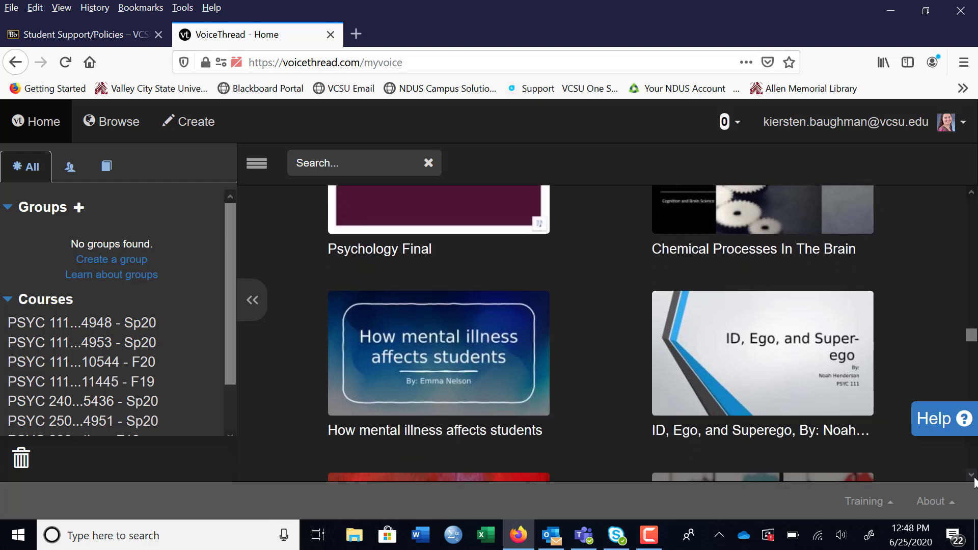
pyautogui.scroll(-6, 975, 480)
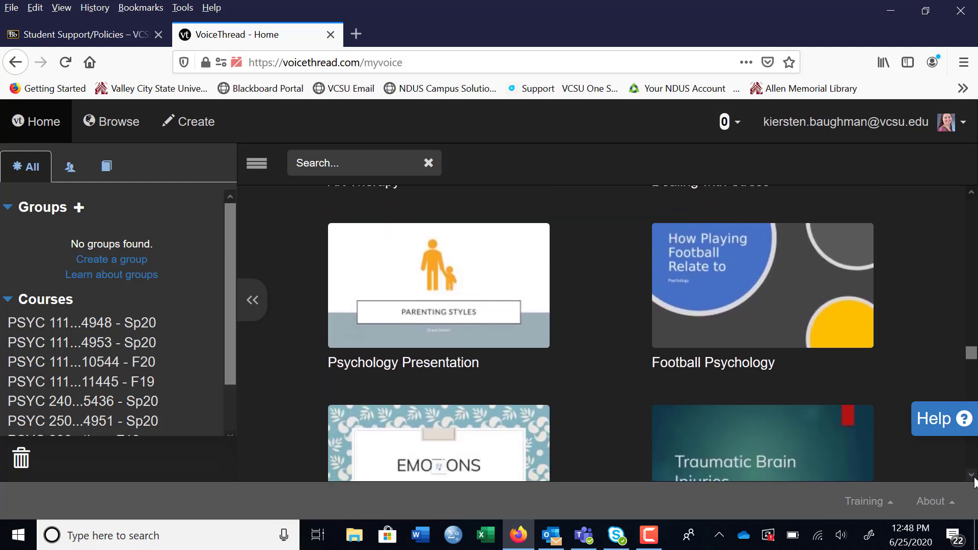
pyautogui.scroll(-10, 974, 482)
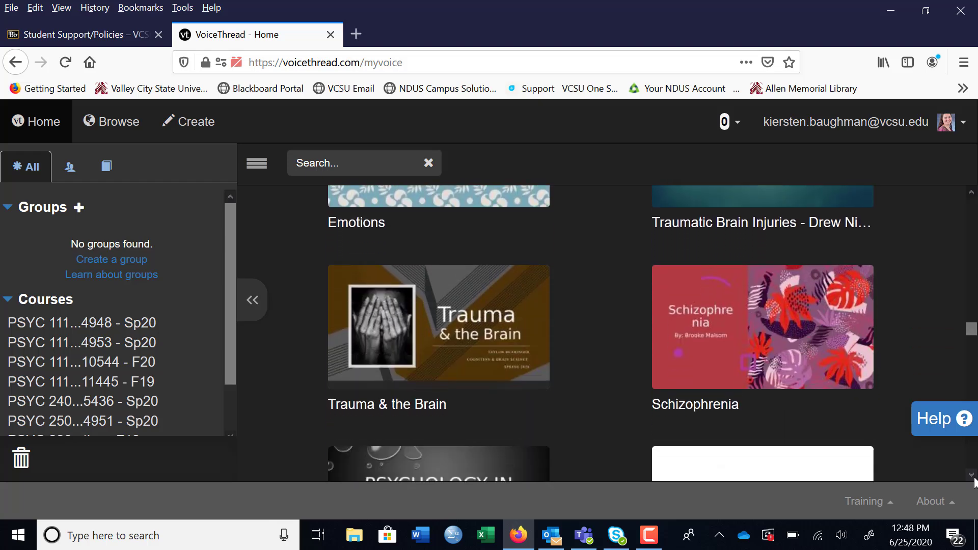
pyautogui.scroll(-3, 975, 481)
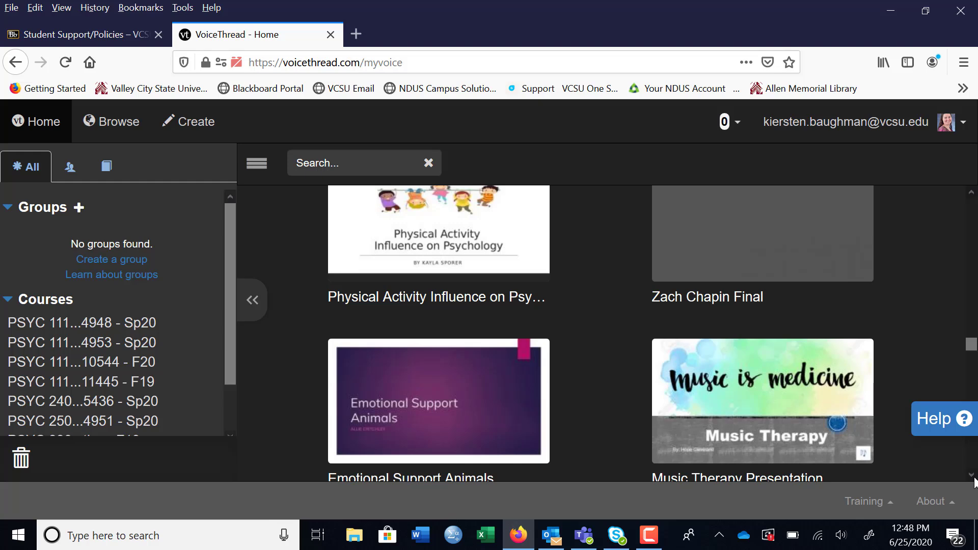
pyautogui.moveTo(762, 268)
pyautogui.scroll(5, 972, 339)
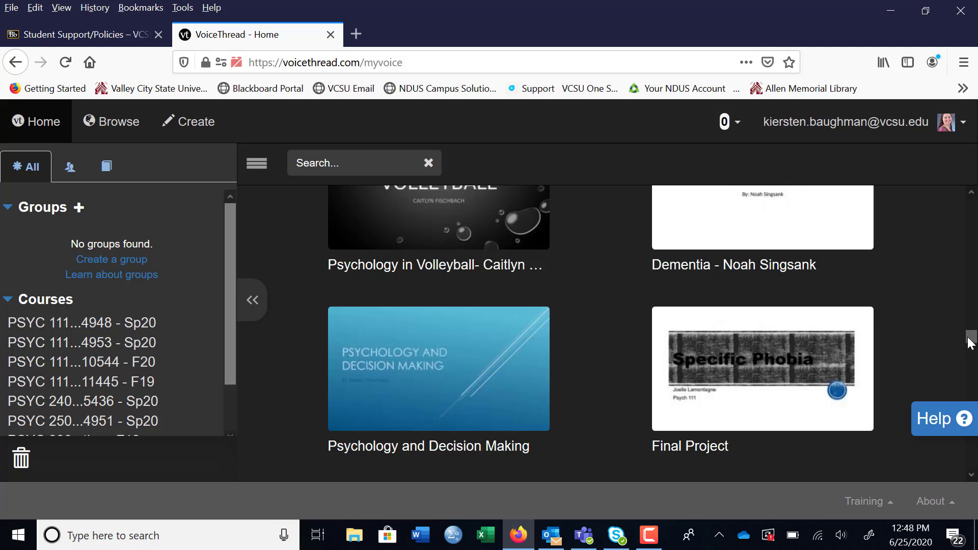
pyautogui.moveTo(815, 363)
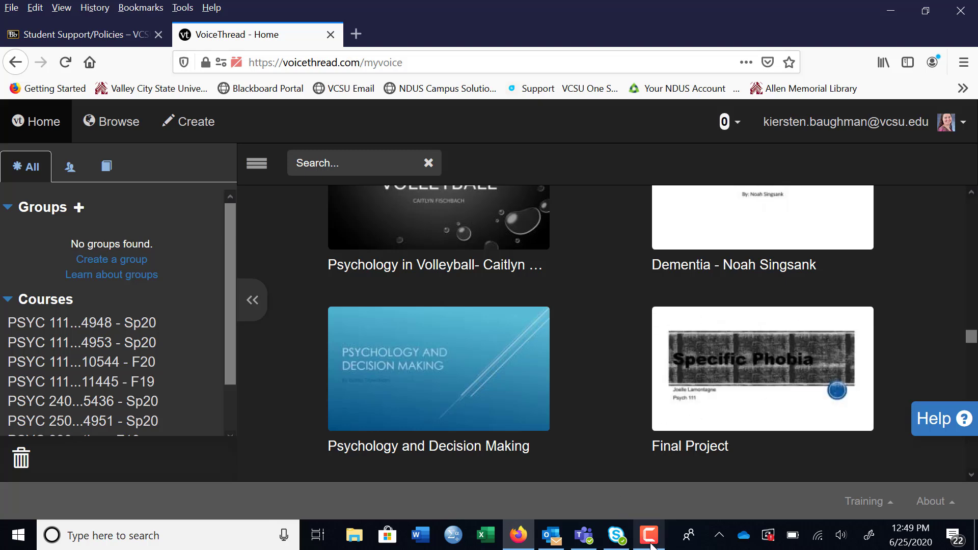
pyautogui.moveTo(651, 544)
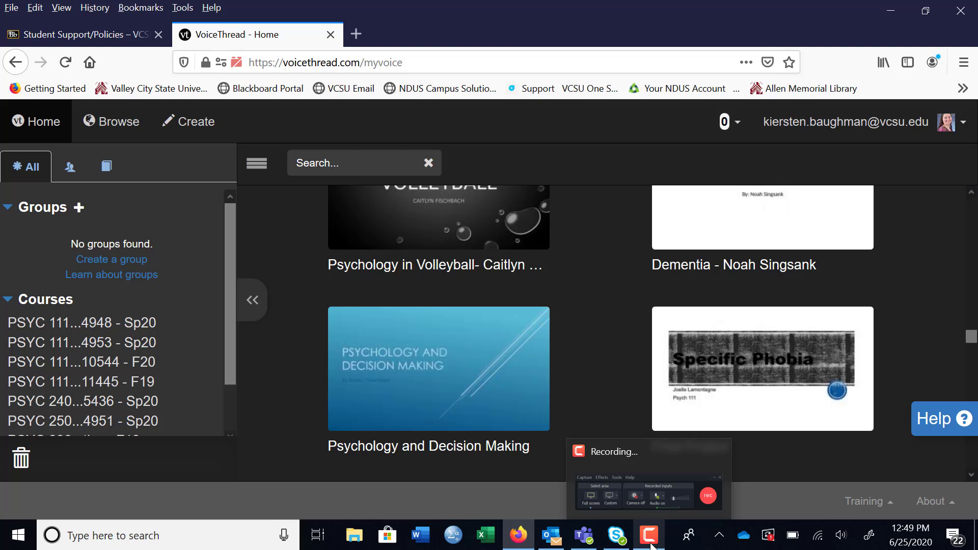